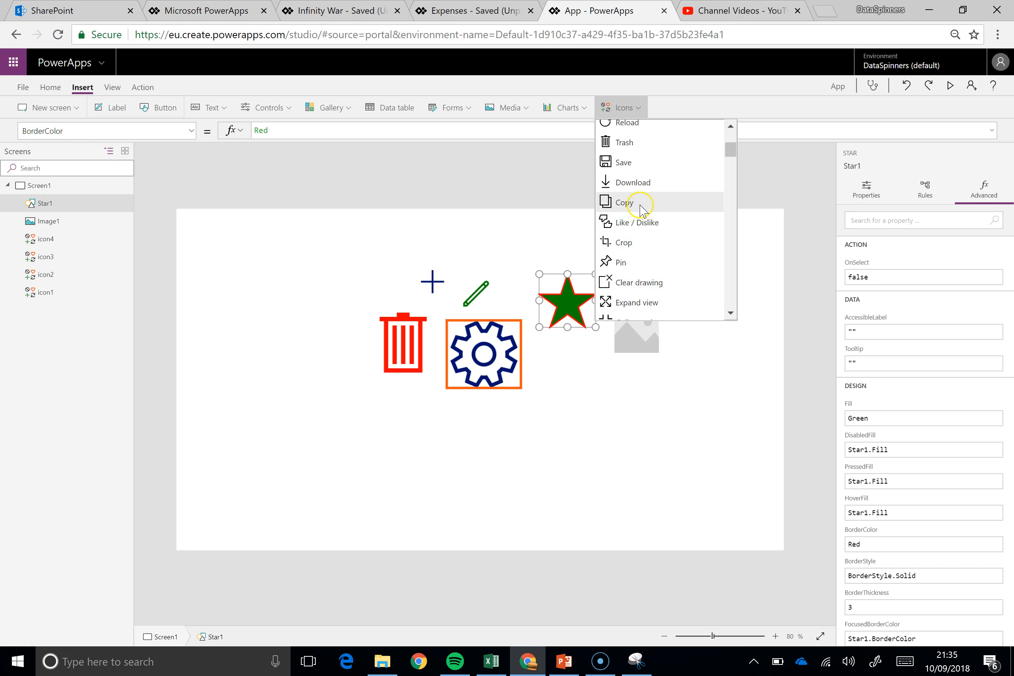
Insert the circled left-arrow icon and place it in the canvas's upper-right corner
{"action": "scroll", "coordinate": [655, 253], "scroll_direction": "down", "scroll_amount": 3}
{"action": "scroll", "coordinate": [657, 257], "scroll_direction": "down", "scroll_amount": 15}
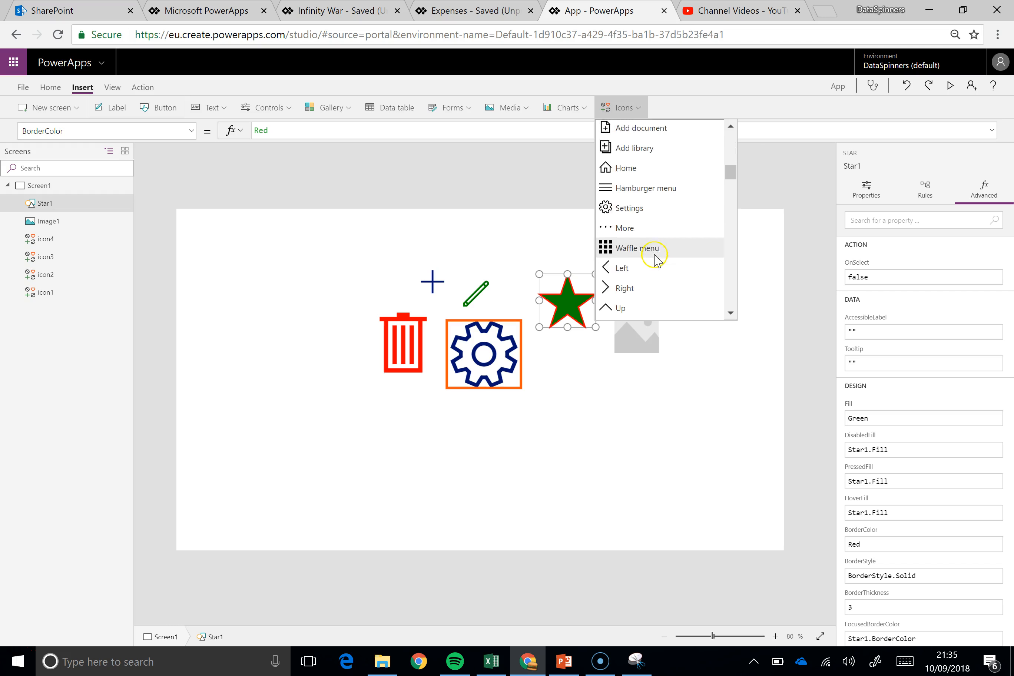
{"action": "scroll", "coordinate": [659, 274], "scroll_direction": "down", "scroll_amount": 8}
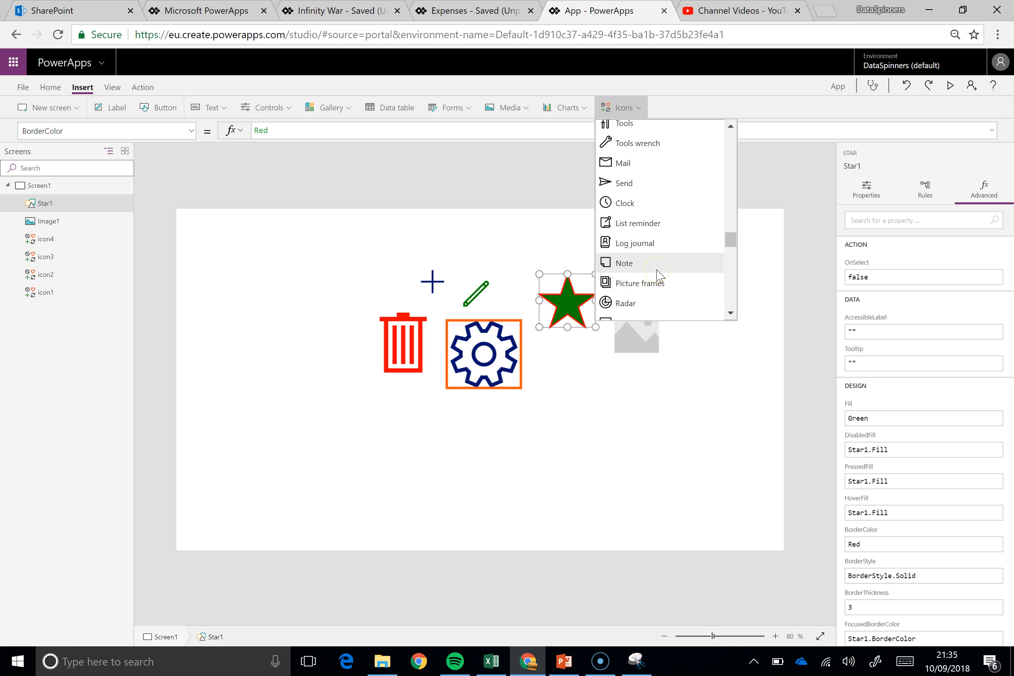
{"action": "scroll", "coordinate": [656, 270], "scroll_direction": "up", "scroll_amount": 10}
{"action": "left_click", "coordinate": [649, 261]}
{"action": "left_click_drag", "start_coordinate": [209, 240], "coordinate": [713, 253]}
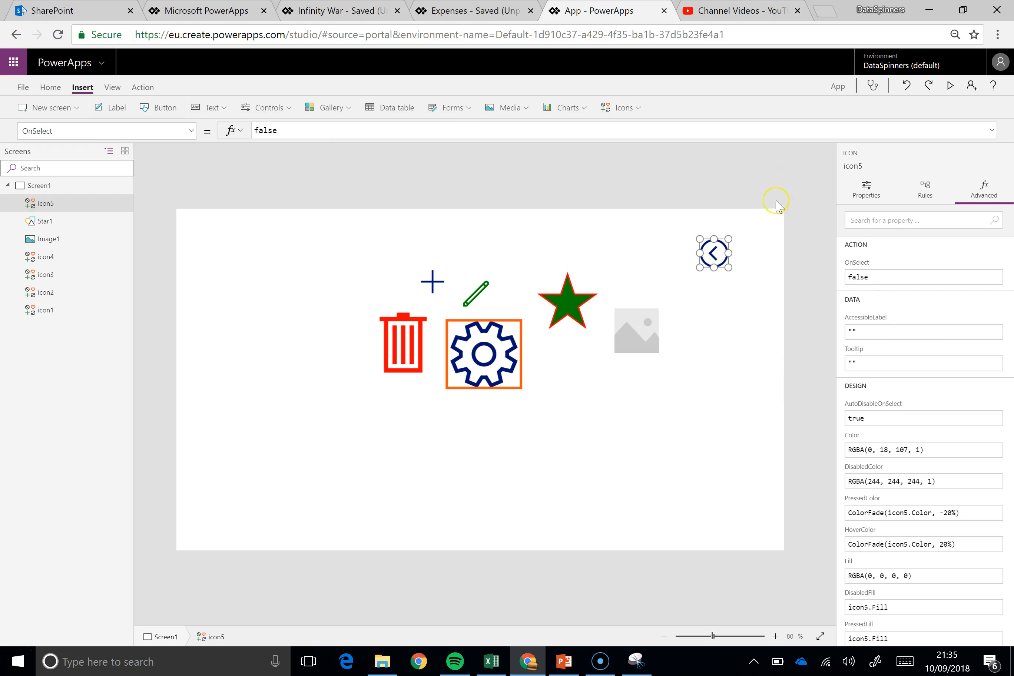
Set the circled left-arrow icon's OnSelect formula to Back()
{"action": "left_click", "coordinate": [677, 277]}
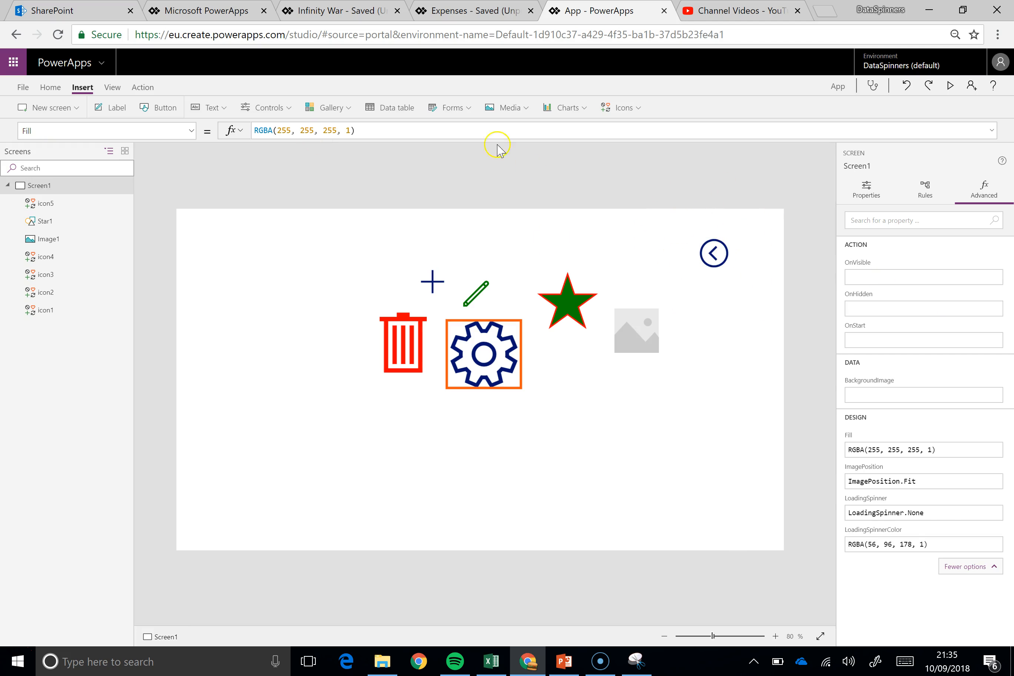
{"action": "left_click", "coordinate": [718, 261]}
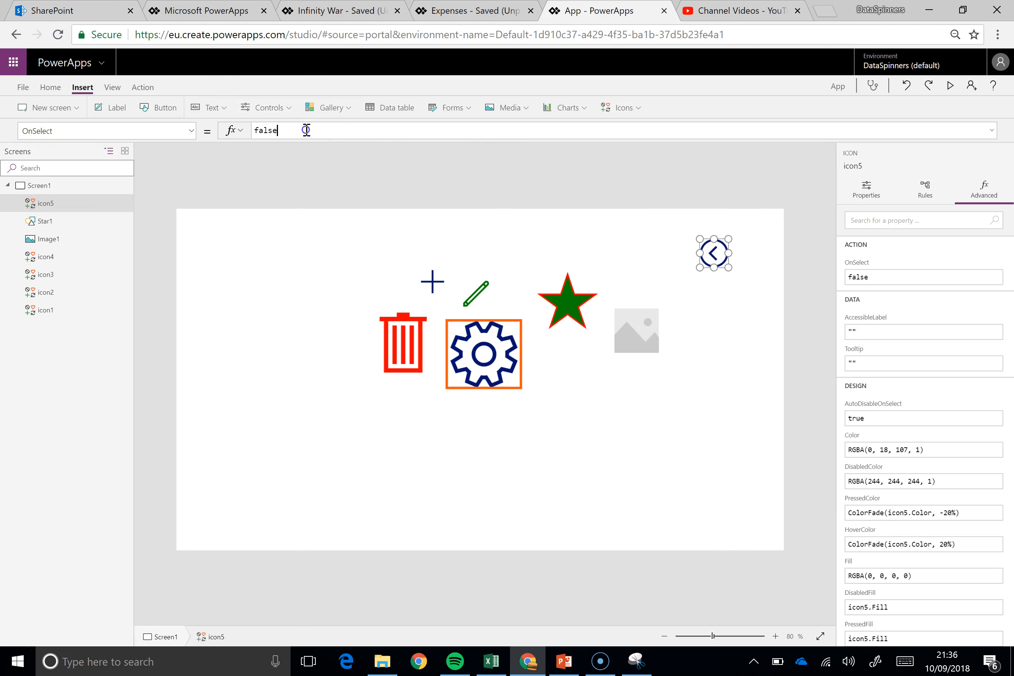
{"action": "left_click_drag", "start_coordinate": [305, 129], "coordinate": [203, 126]}
{"action": "type", "text": "B"}
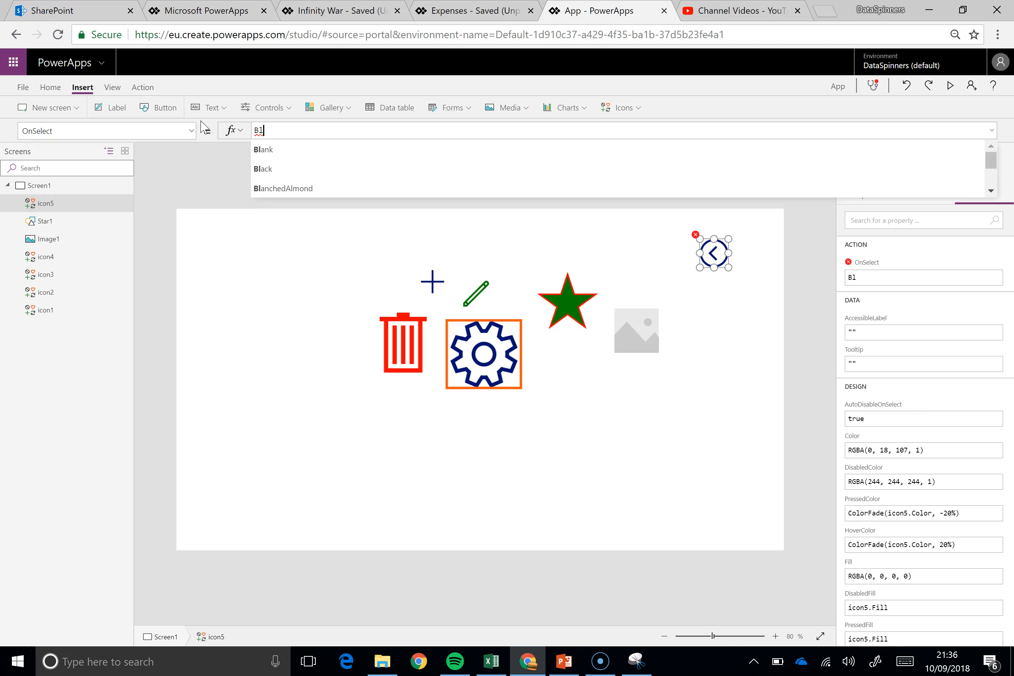
{"action": "type", "text": "ac"}
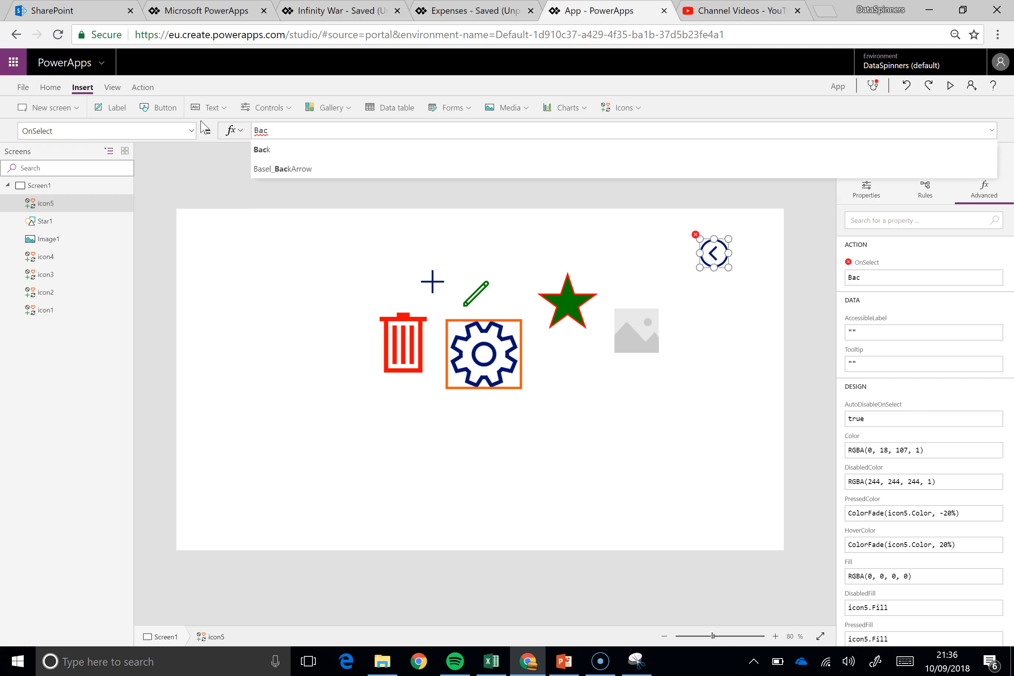
{"action": "type", "text": "k()"}
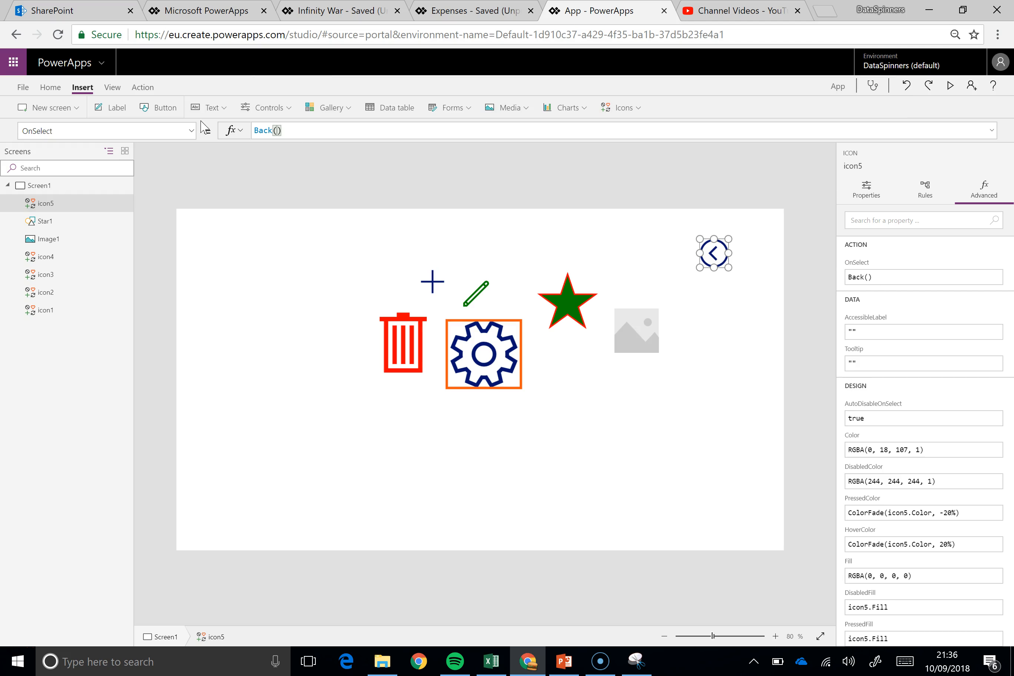
{"action": "left_click", "coordinate": [711, 331]}
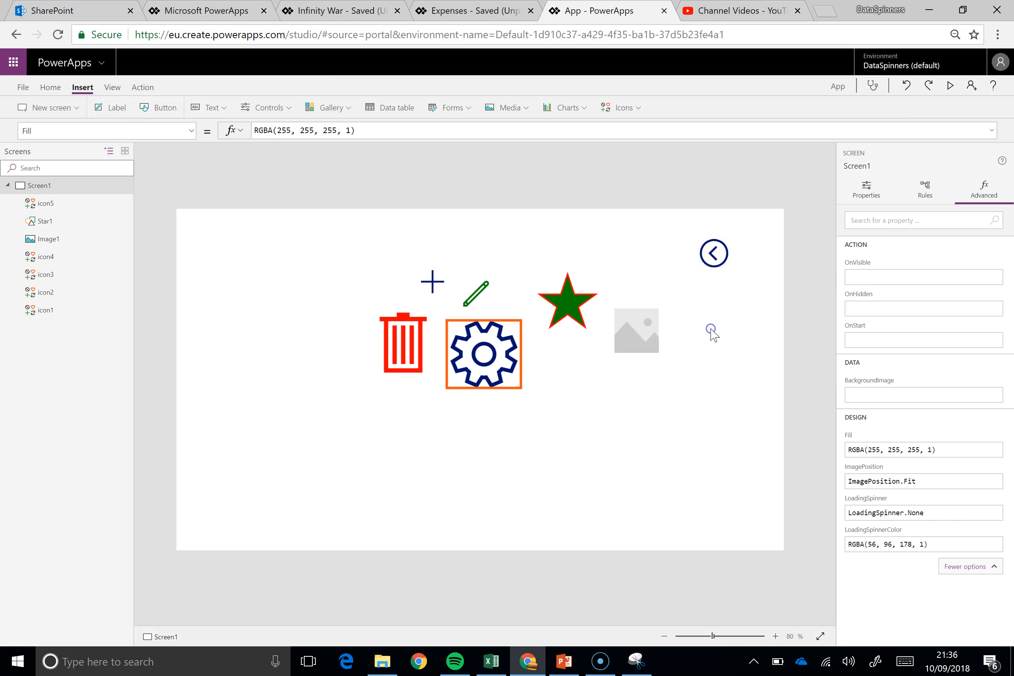
Enlarge the circled left-arrow icon and move the star below the gear icon
{"action": "left_click", "coordinate": [721, 261]}
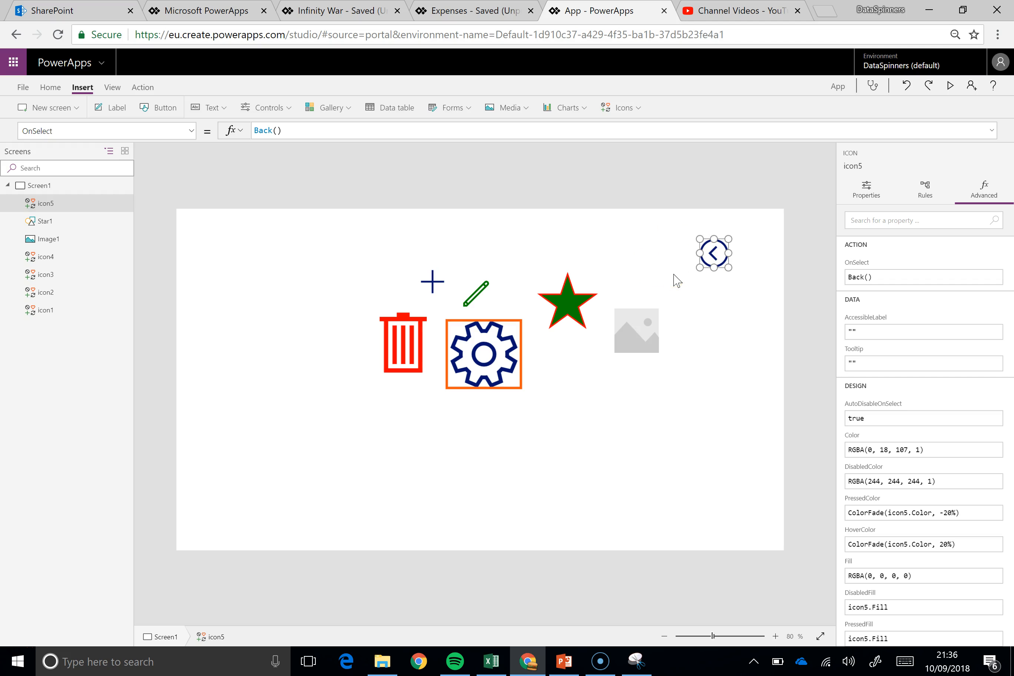
{"action": "left_click_drag", "start_coordinate": [699, 267], "coordinate": [727, 196]}
{"action": "left_click", "coordinate": [561, 304]}
{"action": "left_click_drag", "start_coordinate": [561, 304], "coordinate": [504, 454]}
Set the Color property of the circled left-arrow icon to Orange
{"action": "left_click", "coordinate": [727, 249]}
{"action": "left_click_drag", "start_coordinate": [365, 131], "coordinate": [212, 123]}
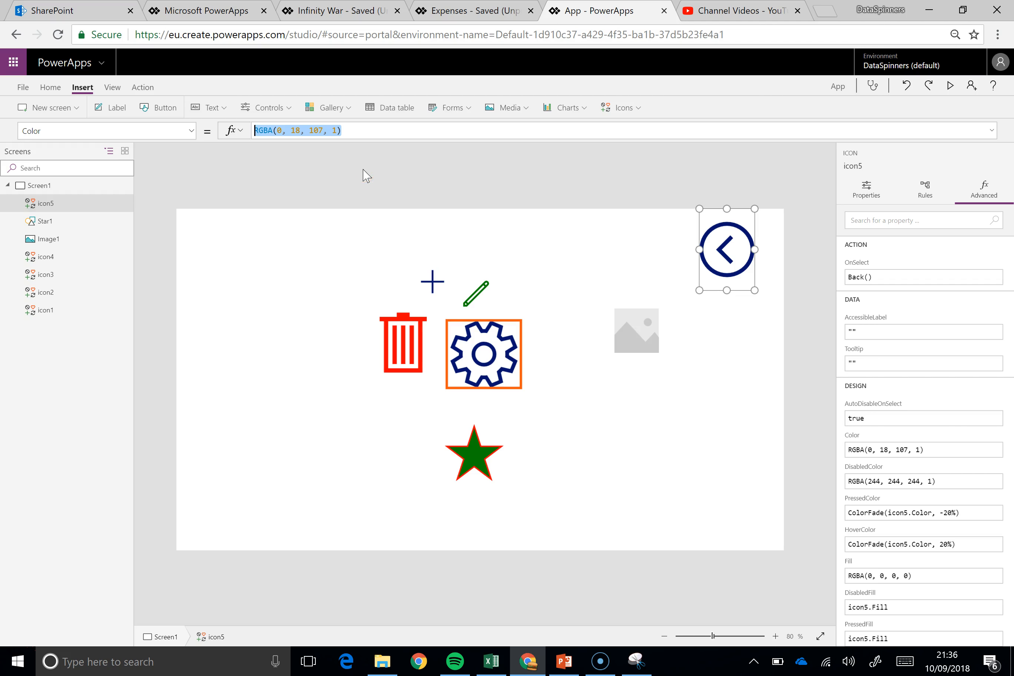
{"action": "type", "text": "Orange"}
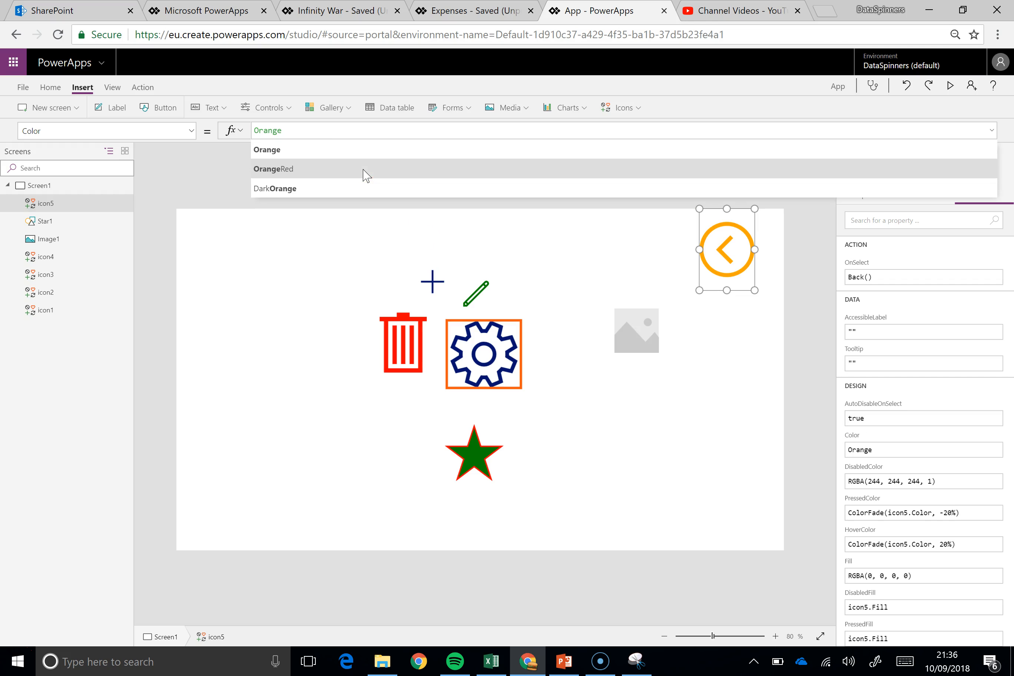
{"action": "left_click", "coordinate": [720, 339]}
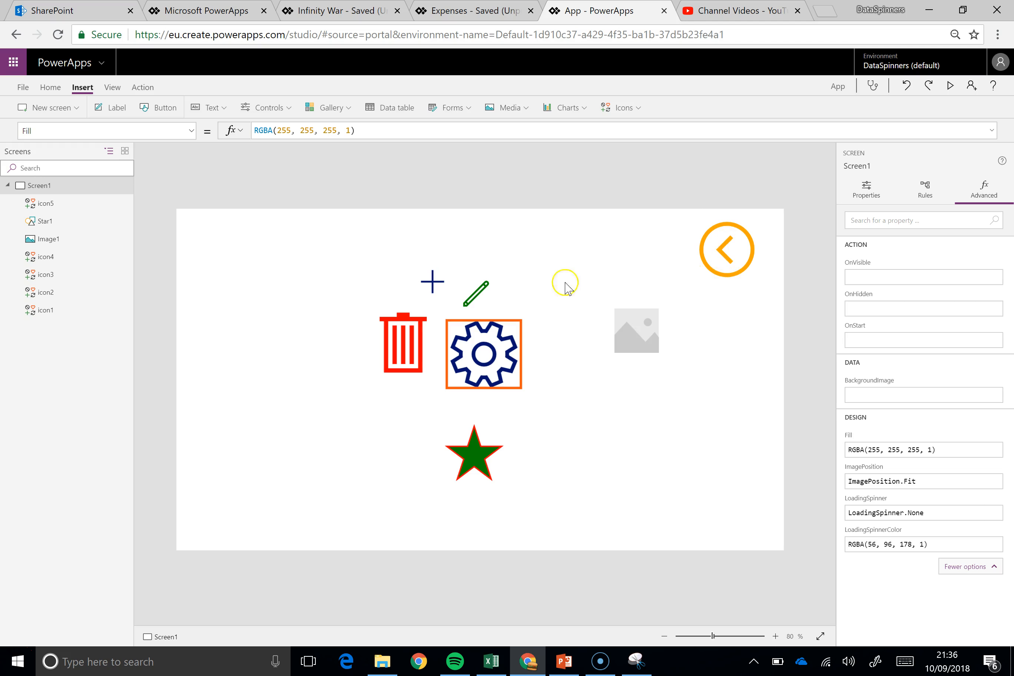
Set the Fill property of the circled left-arrow icon to Black
{"action": "left_click", "coordinate": [712, 262]}
{"action": "left_click_drag", "start_coordinate": [333, 131], "coordinate": [210, 131]}
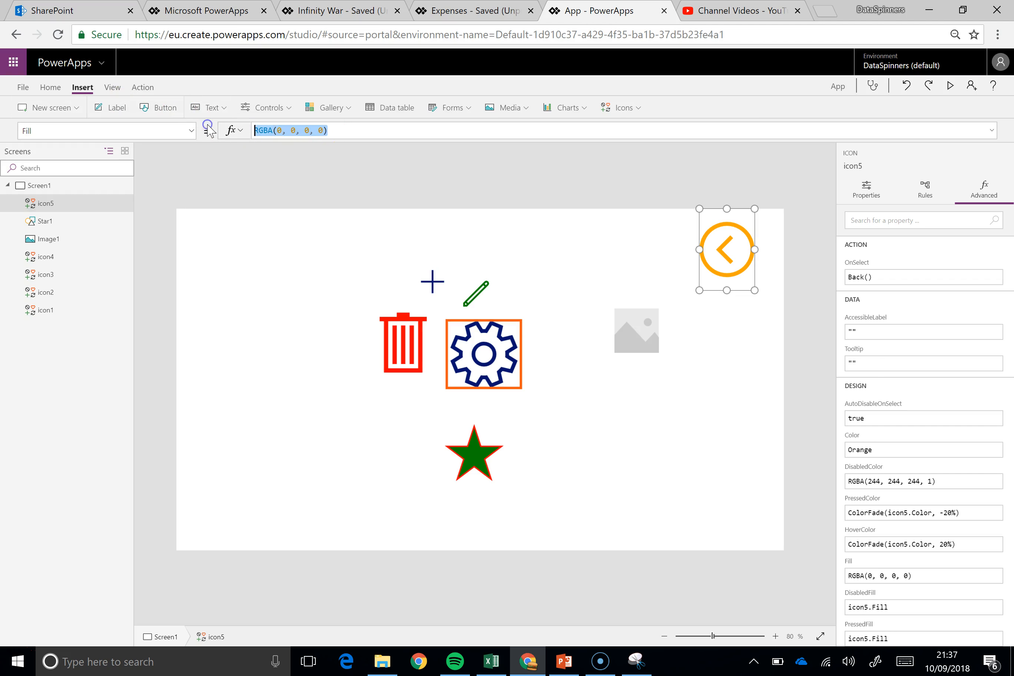
{"action": "type", "text": "Black"}
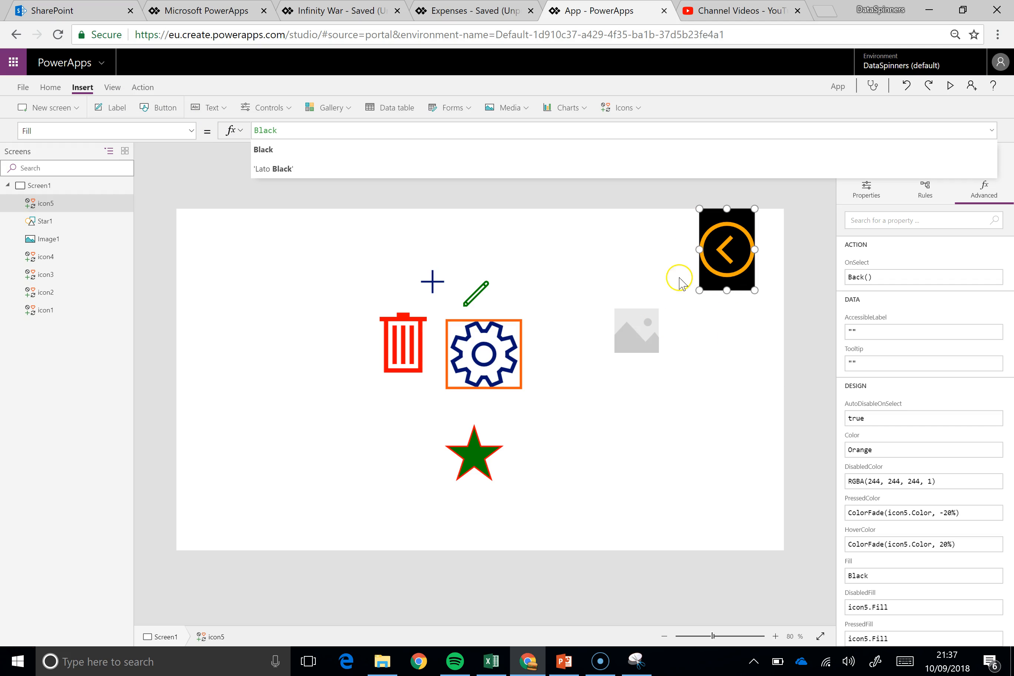
Set the star's Fill property to Black and move the star below the trash icon
{"action": "left_click", "coordinate": [471, 453]}
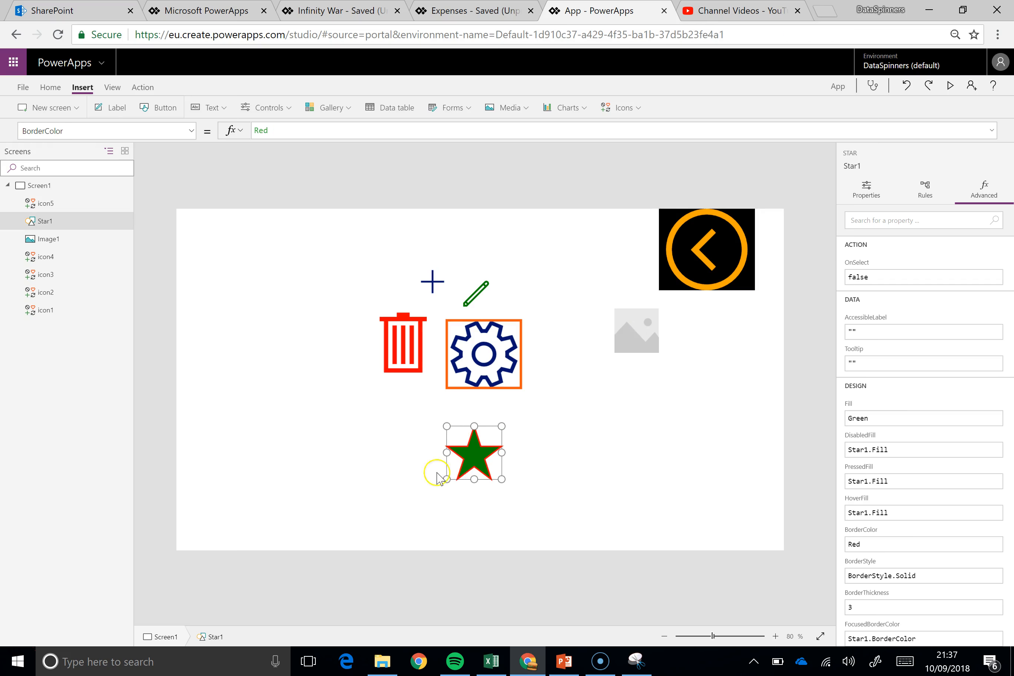
{"action": "left_click", "coordinate": [89, 135]}
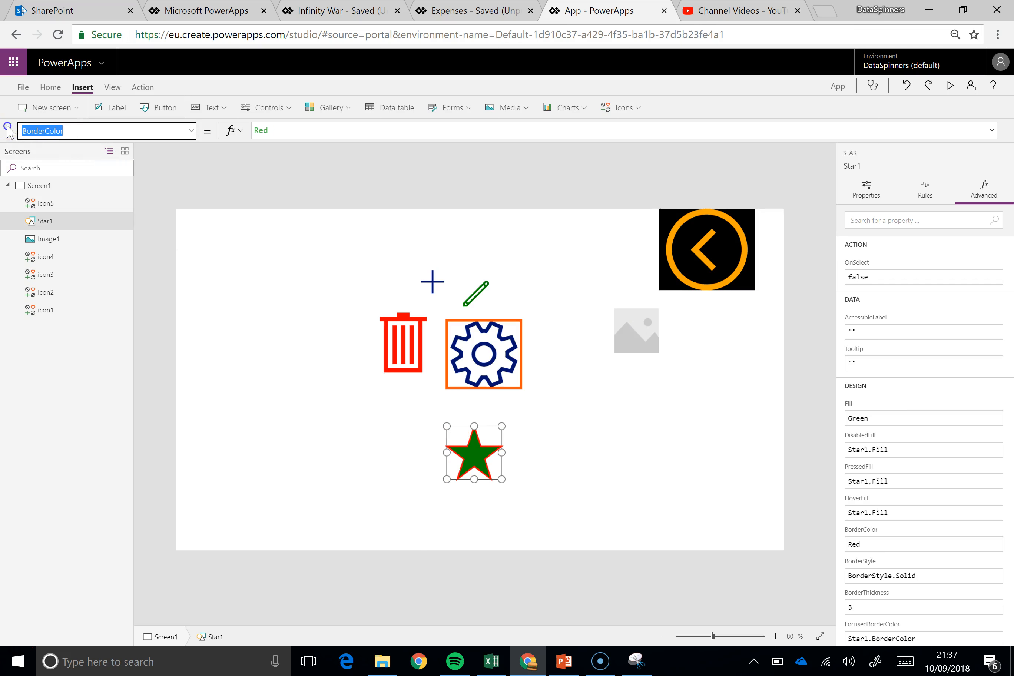
{"action": "type", "text": "Fill"}
{"action": "left_click", "coordinate": [429, 135]}
{"action": "key", "text": "ctrl+a"}
{"action": "type", "text": "Black"}
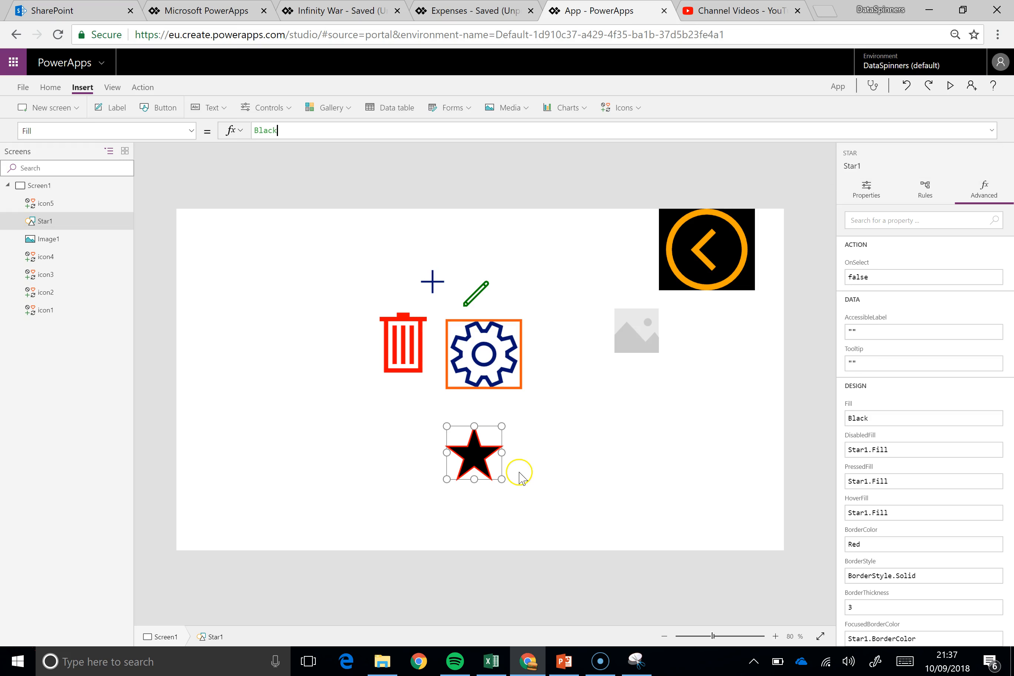
{"action": "left_click_drag", "start_coordinate": [497, 441], "coordinate": [396, 408]}
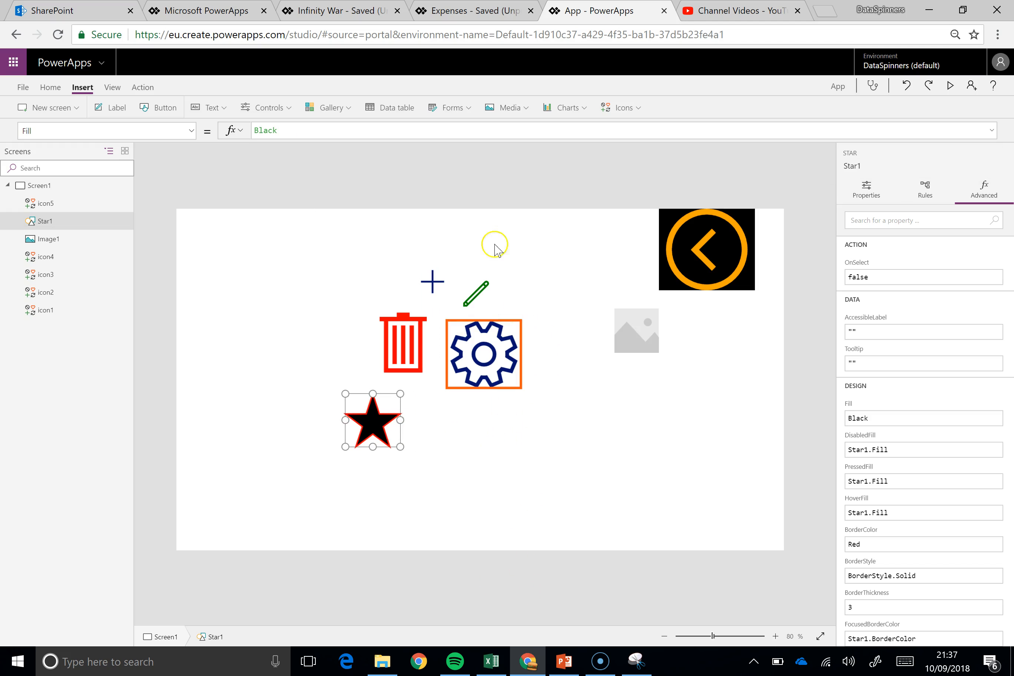
Insert a quarter circle shape and place it below and to the right of the gear icon
{"action": "left_click", "coordinate": [630, 107]}
{"action": "left_click_drag", "start_coordinate": [731, 141], "coordinate": [729, 297]}
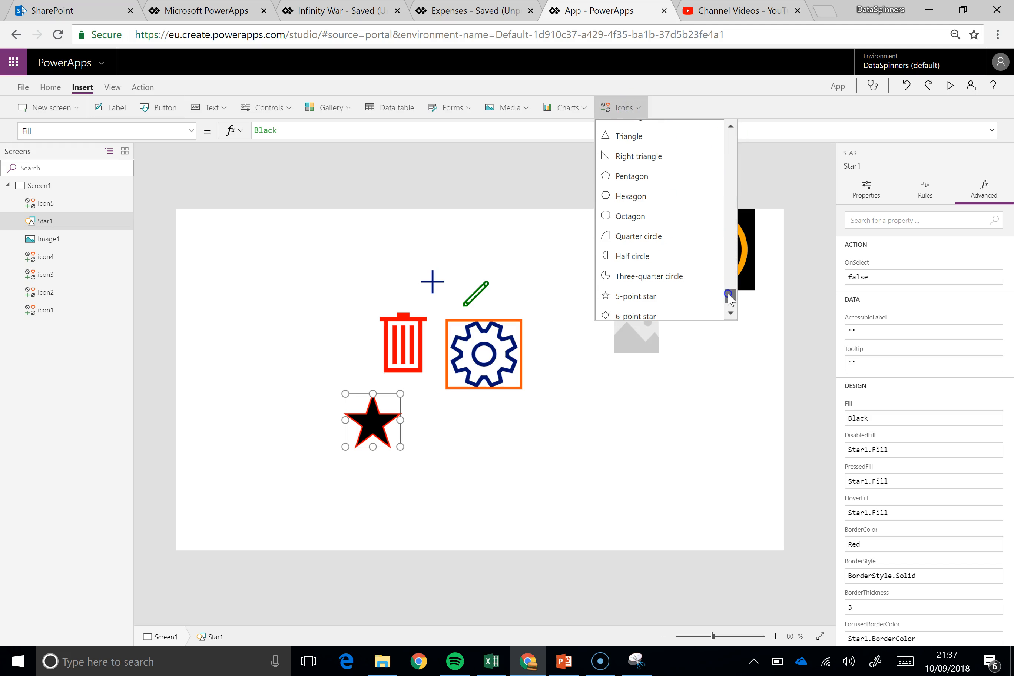
{"action": "left_click", "coordinate": [661, 235]}
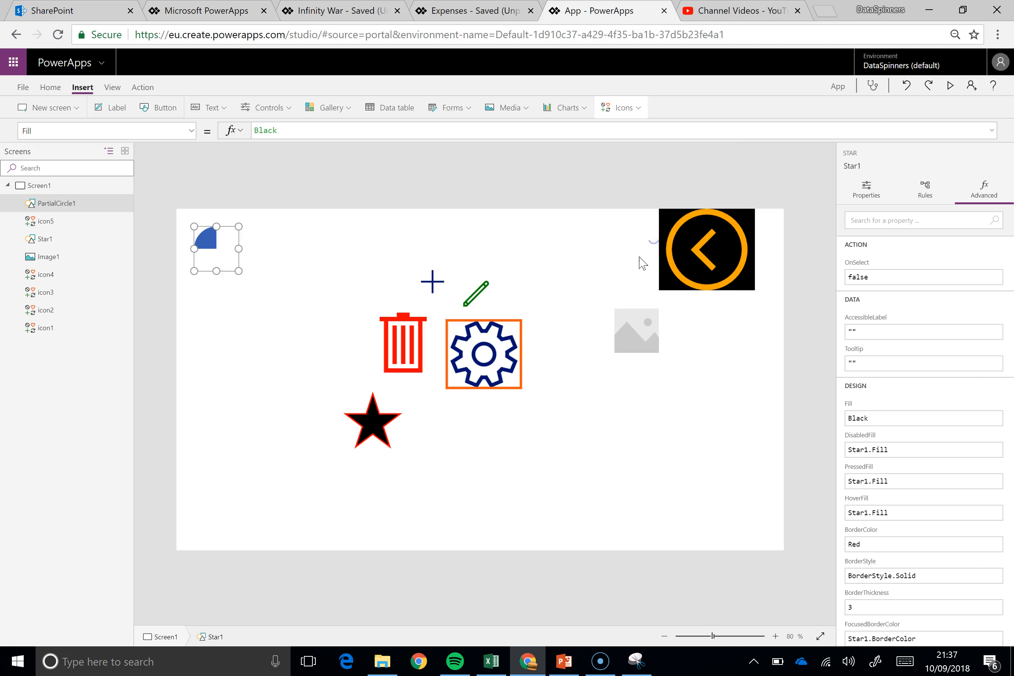
{"action": "left_click_drag", "start_coordinate": [228, 246], "coordinate": [596, 446]}
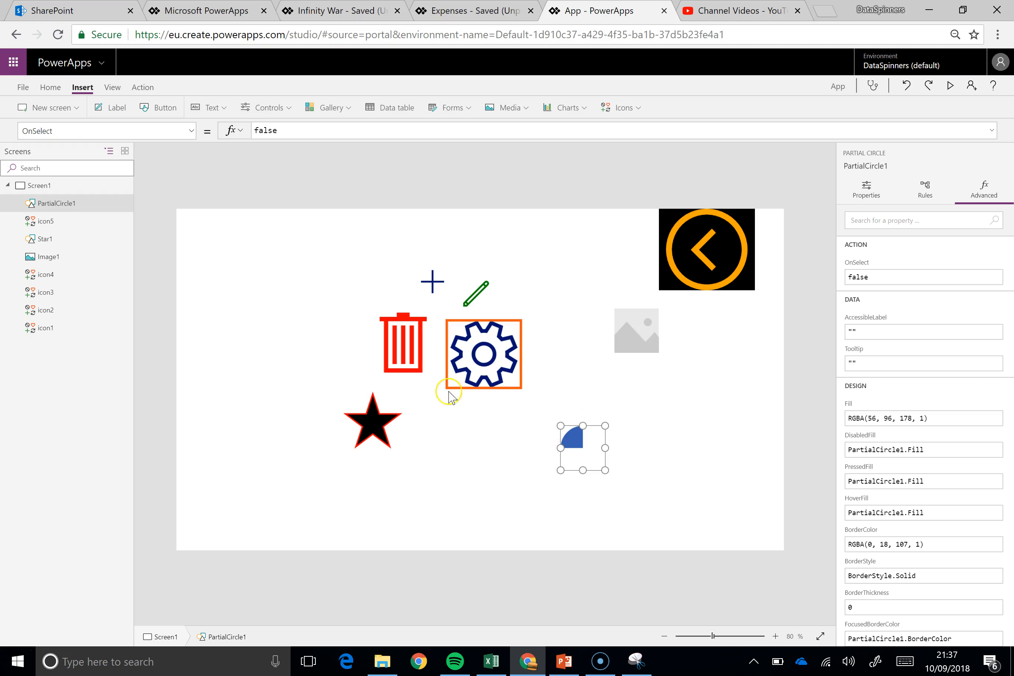
Give the quarter circle a red border with a thickness of 4
{"action": "left_click", "coordinate": [866, 190]}
{"action": "left_click", "coordinate": [994, 342]}
{"action": "left_click", "coordinate": [922, 436]}
{"action": "left_click_drag", "start_coordinate": [967, 343], "coordinate": [903, 333]}
{"action": "type", "text": "4"}
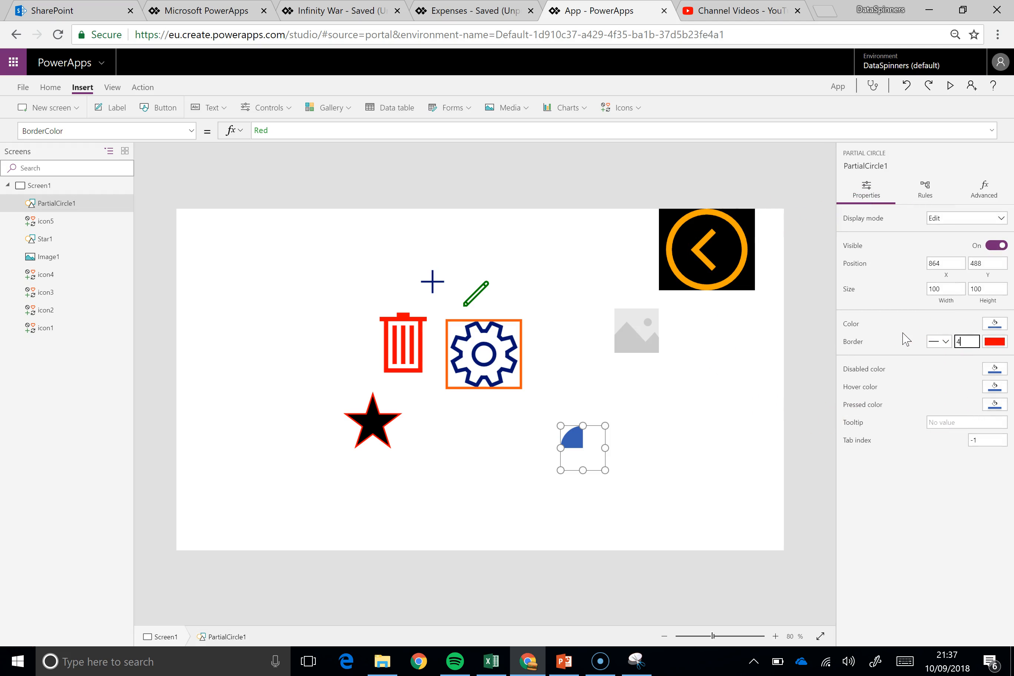
{"action": "left_click", "coordinate": [663, 441]}
Enlarge the quarter circle to about 157 by 136 and shift it slightly to X 816, Y 452
{"action": "left_click", "coordinate": [573, 436]}
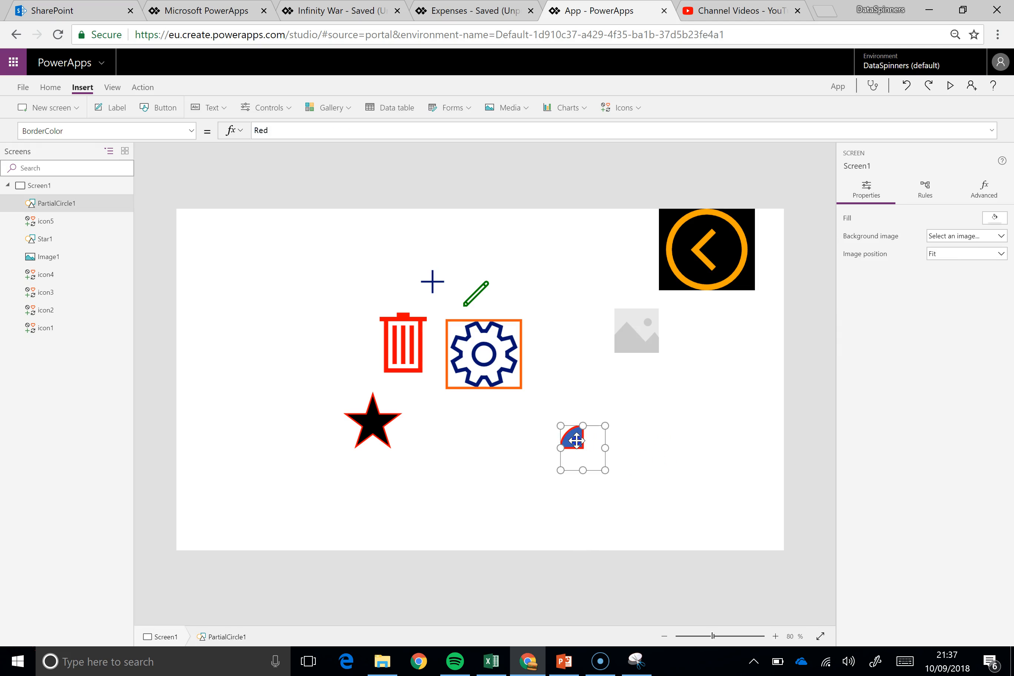
{"action": "left_click_drag", "start_coordinate": [558, 424], "coordinate": [539, 410]}
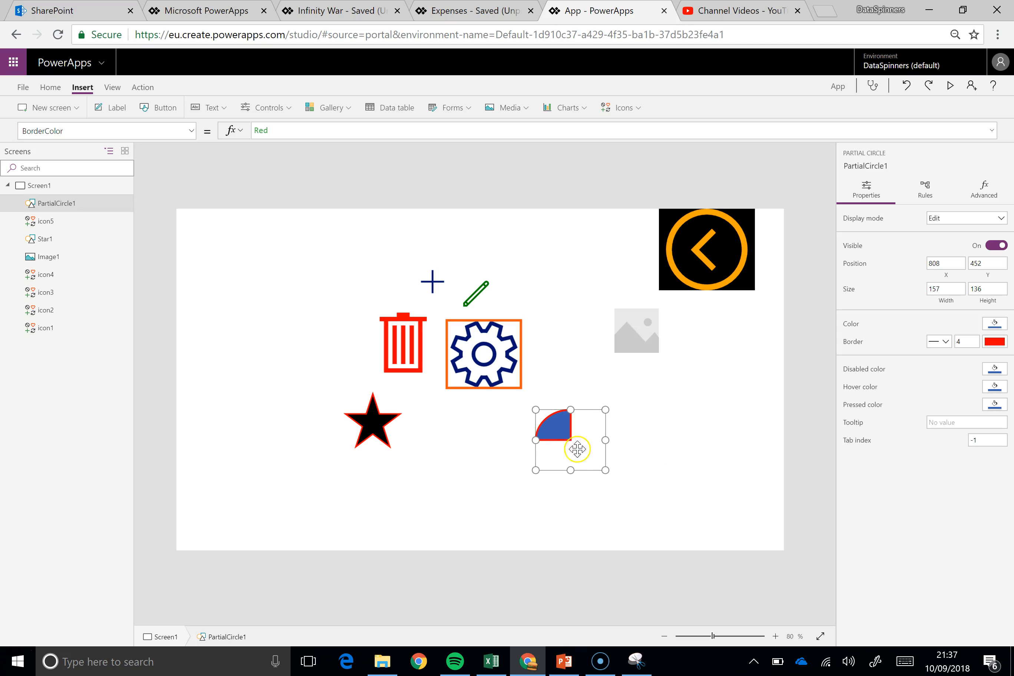
{"action": "left_click_drag", "start_coordinate": [605, 440], "coordinate": [610, 441]}
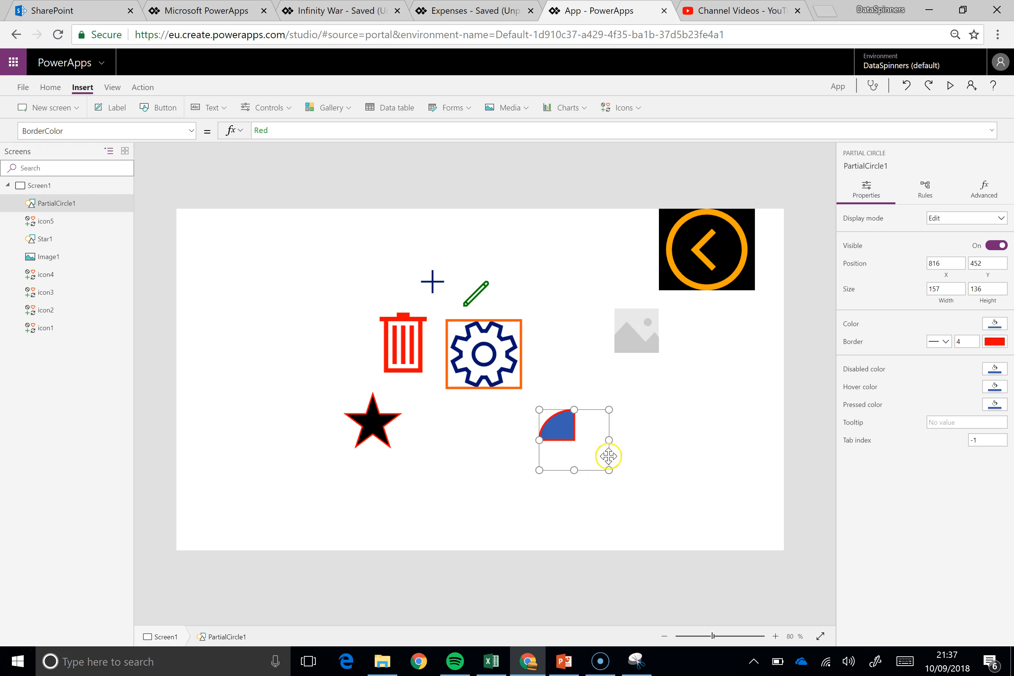
{"action": "left_click", "coordinate": [662, 451]}
Move the star to the canvas's upper-left corner, at about X 80, Y 32
{"action": "left_click", "coordinate": [562, 439]}
{"action": "left_click", "coordinate": [358, 429]}
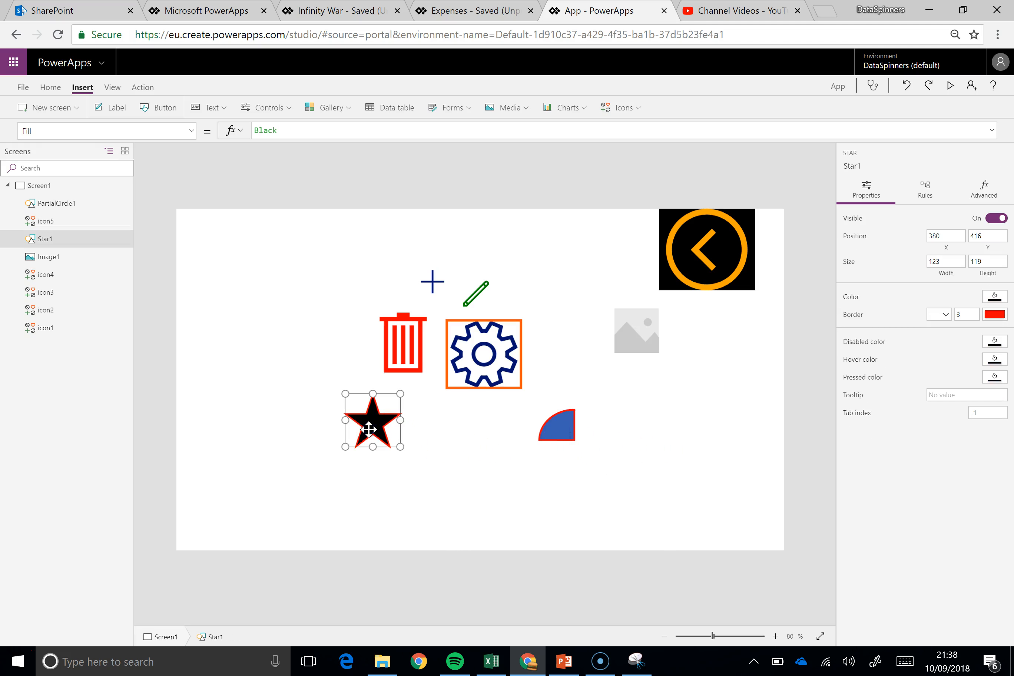
{"action": "left_click_drag", "start_coordinate": [358, 429], "coordinate": [236, 260]}
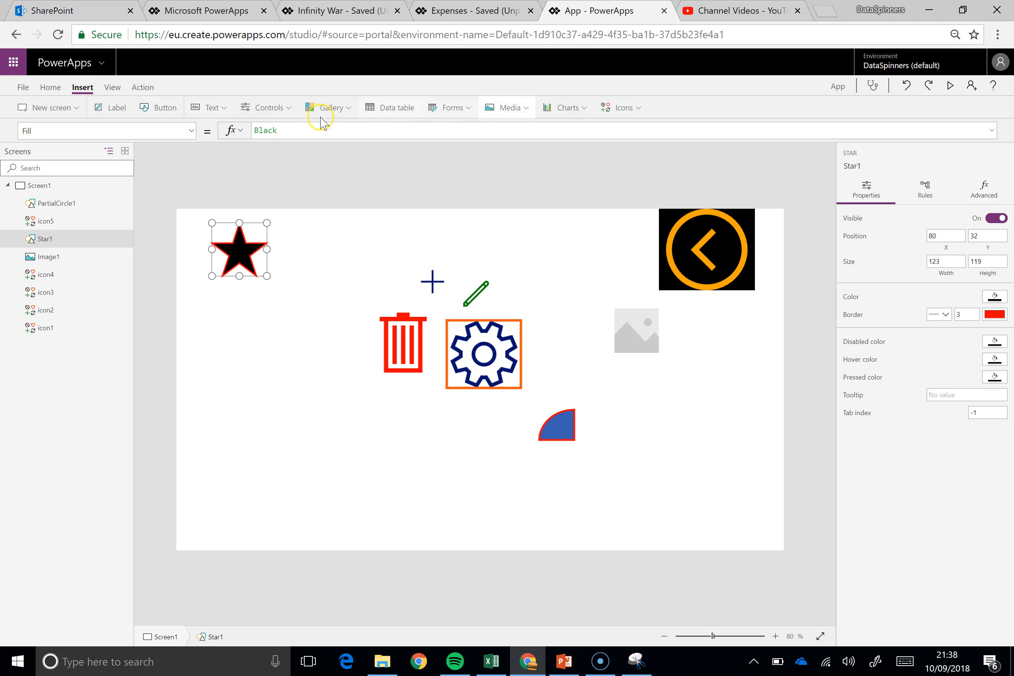
Insert a Timer control and place it to the right of the star, at about X 342, Y 32
{"action": "left_click", "coordinate": [241, 109]}
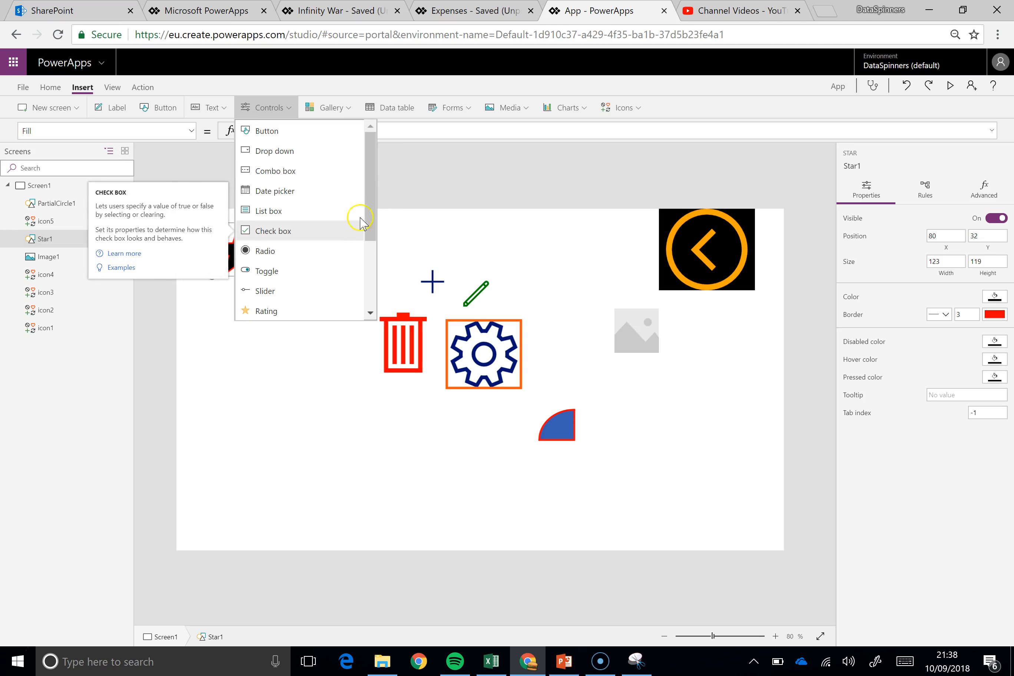
{"action": "left_click_drag", "start_coordinate": [369, 201], "coordinate": [365, 251]}
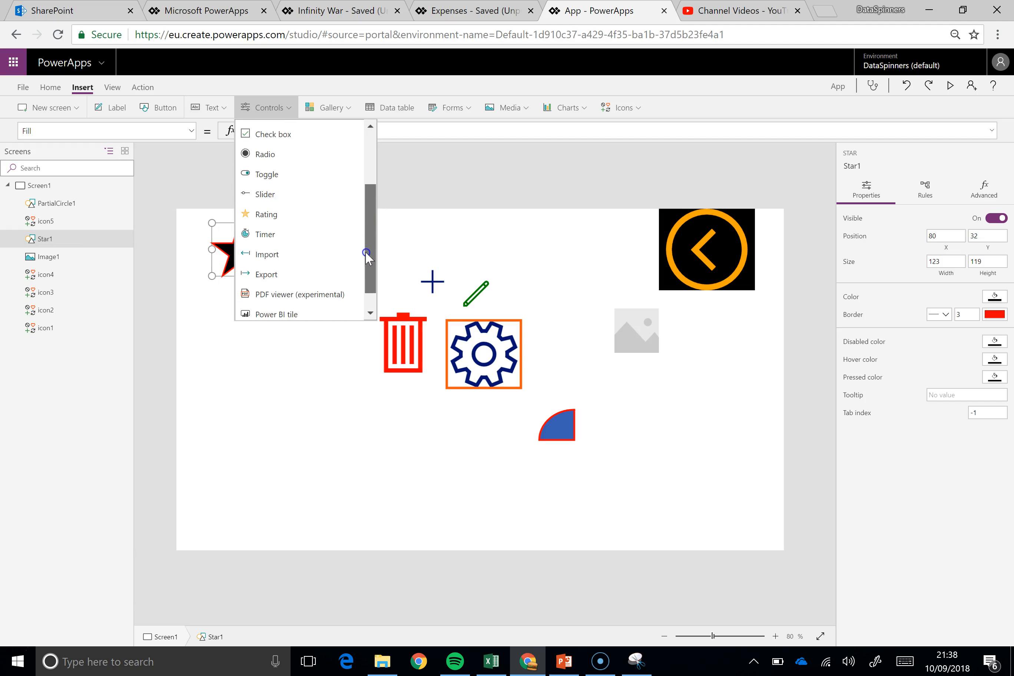
{"action": "left_click", "coordinate": [284, 228]}
{"action": "left_click_drag", "start_coordinate": [206, 245], "coordinate": [340, 242]}
Set the timer's Duration to 1000 and keep the timer selected
{"action": "double_click", "coordinate": [994, 236]}
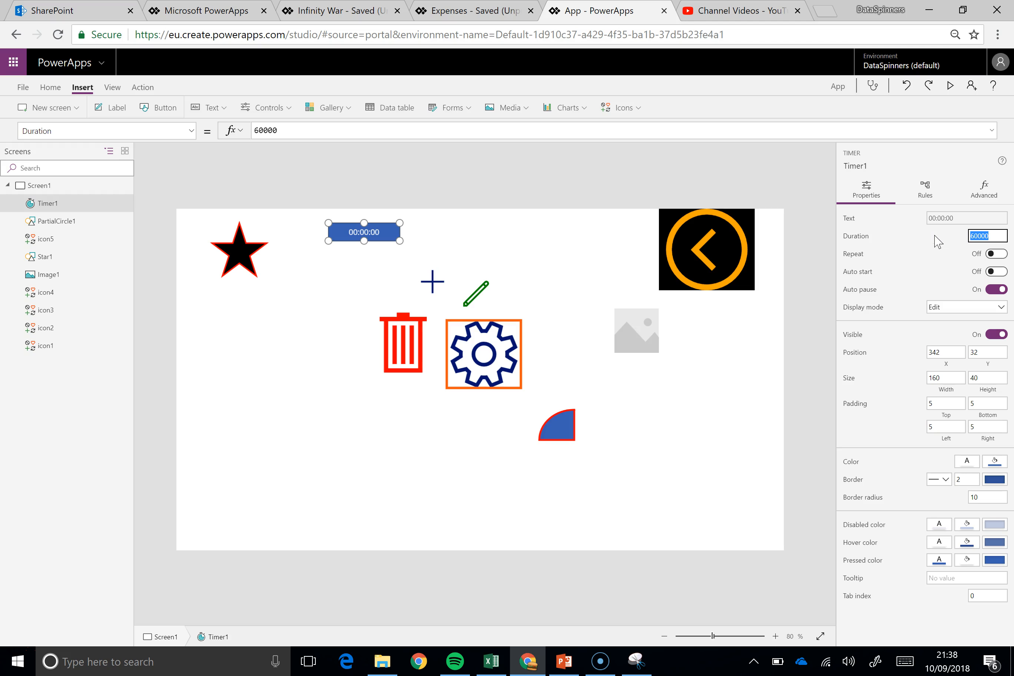
{"action": "type", "text": "1000"}
{"action": "left_click", "coordinate": [329, 268]}
{"action": "left_click", "coordinate": [372, 230]}
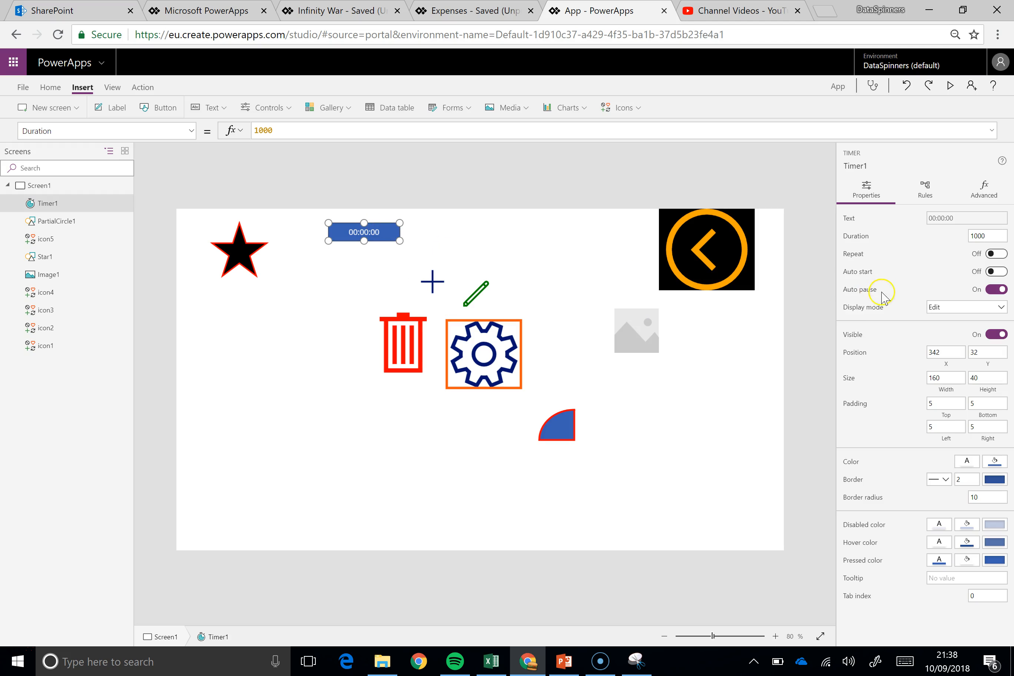